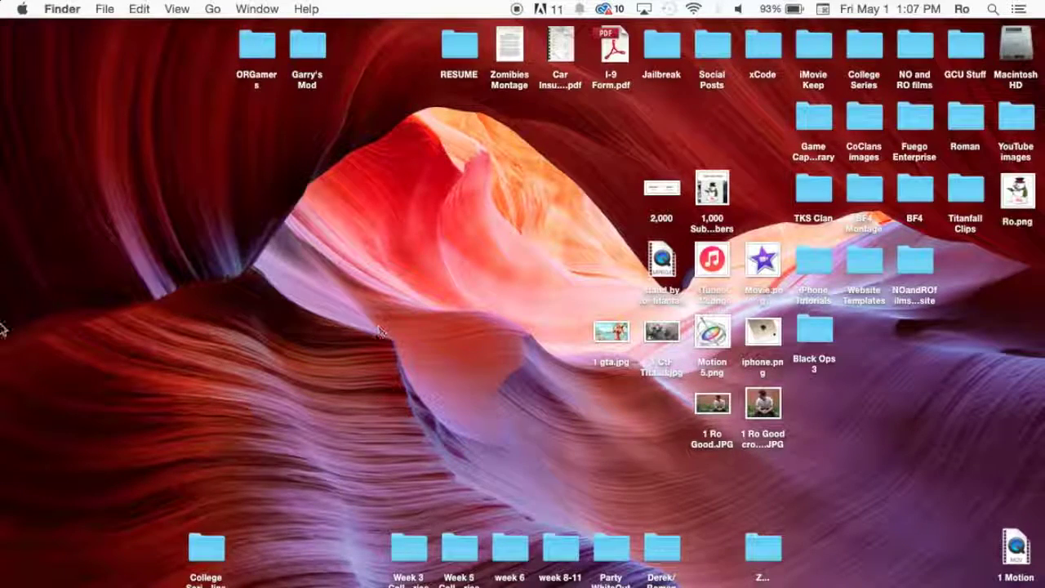
# Open iMovie and select the NOandROfilms project in the NOandROfilms event under 2015
pyautogui.moveTo(3, 331)
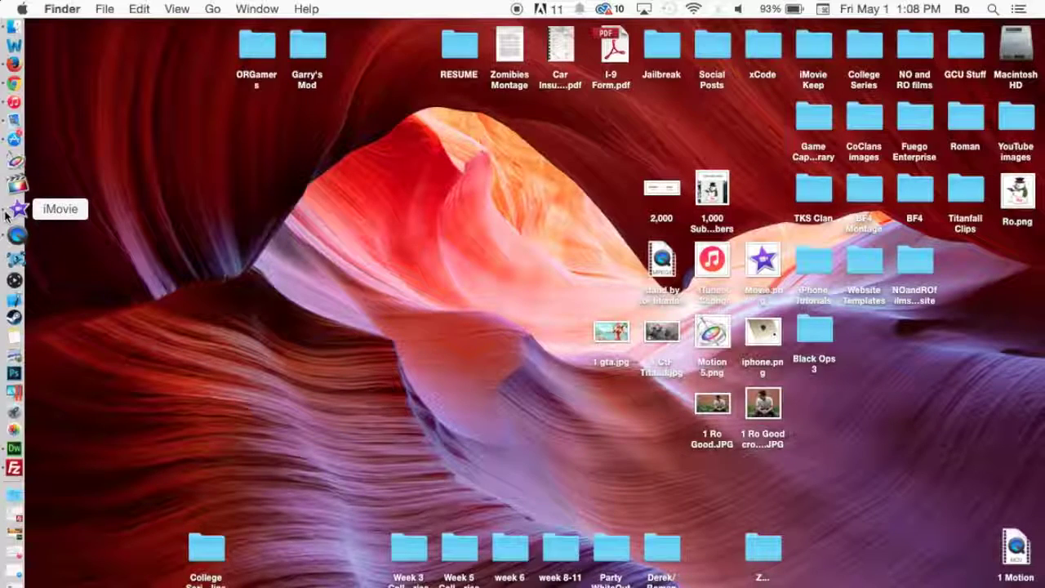
pyautogui.click(7, 214)
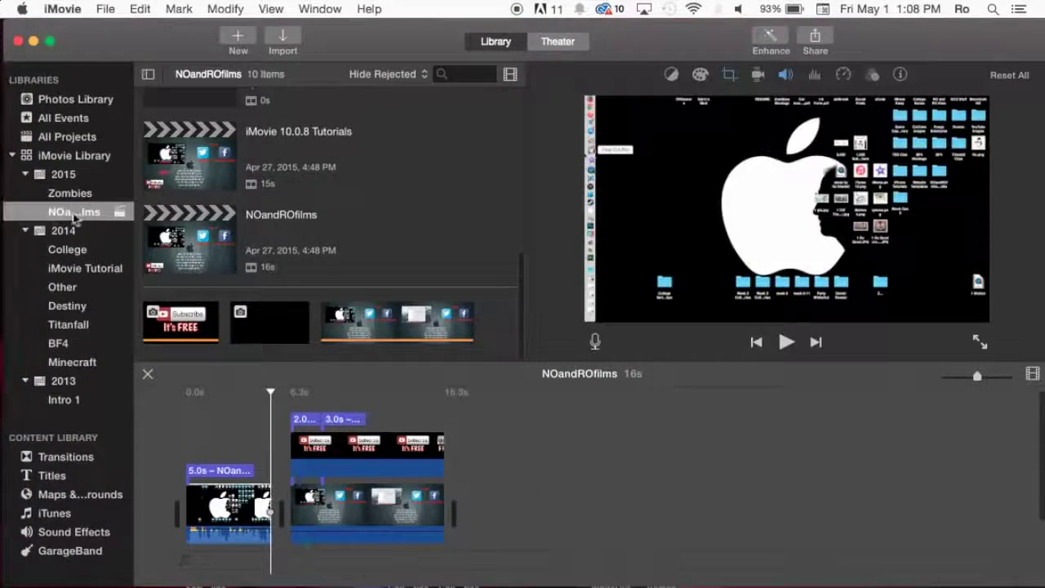
pyautogui.click(74, 217)
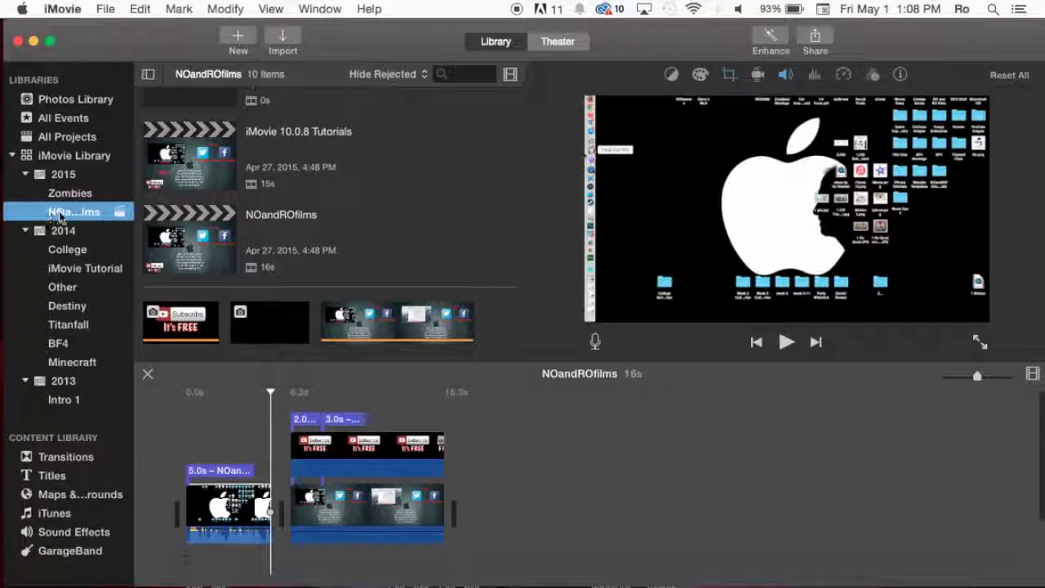
pyautogui.click(181, 237)
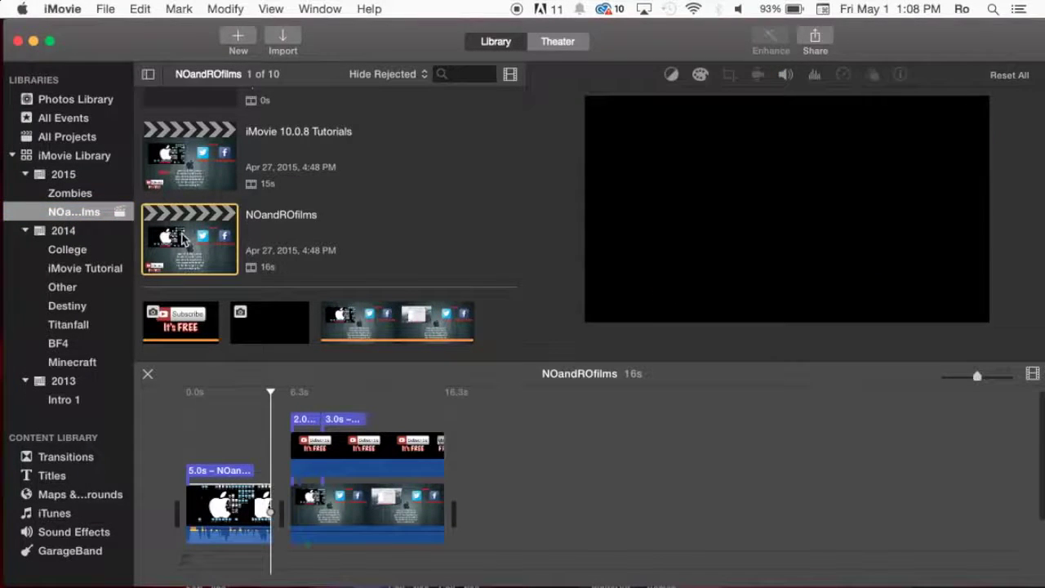
# Skim the NOandROfilms timeline to its end and start sharing the project as a file
pyautogui.click(457, 437)
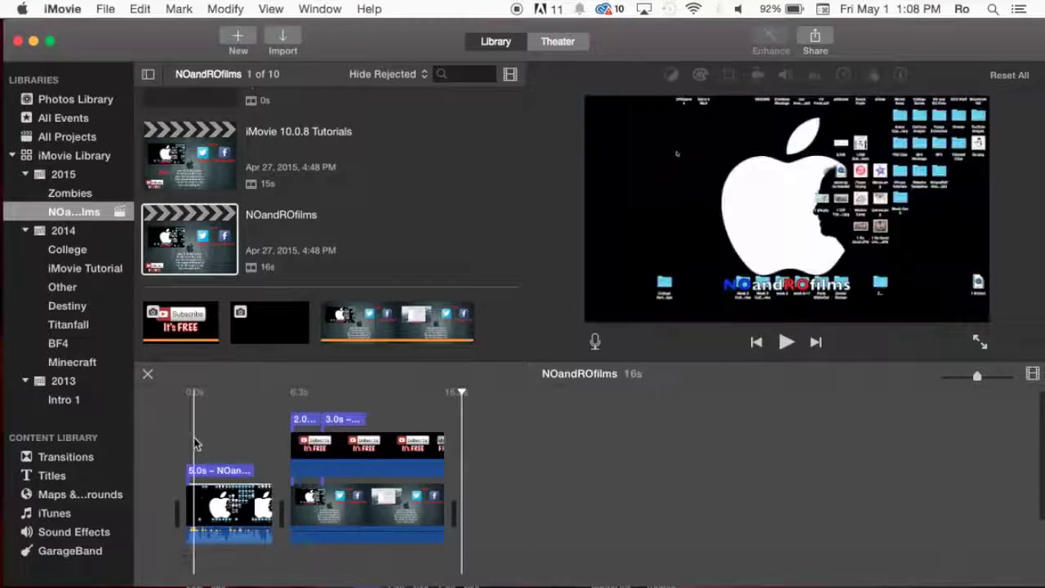
pyautogui.click(288, 447)
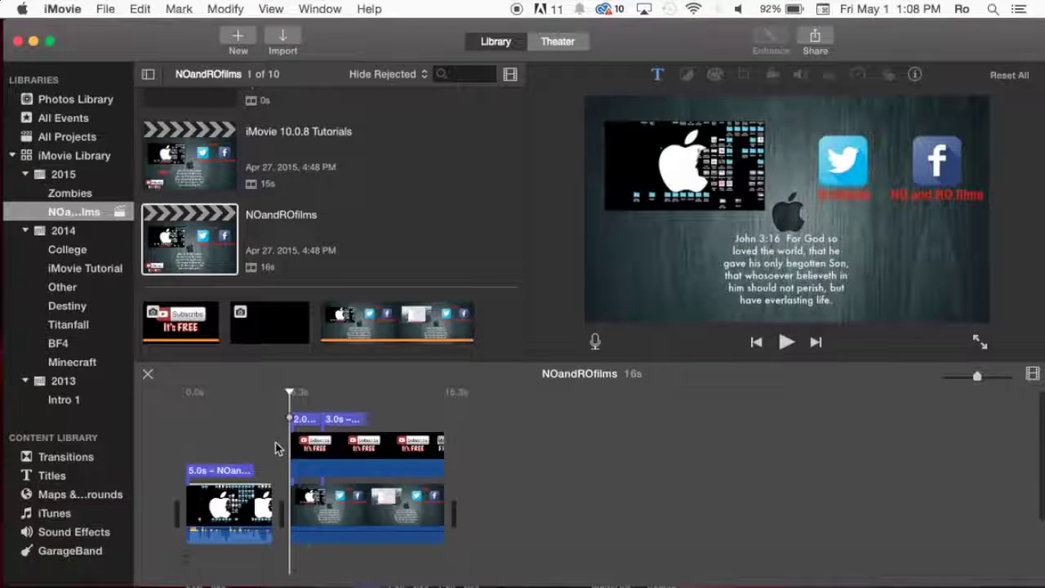
pyautogui.click(498, 450)
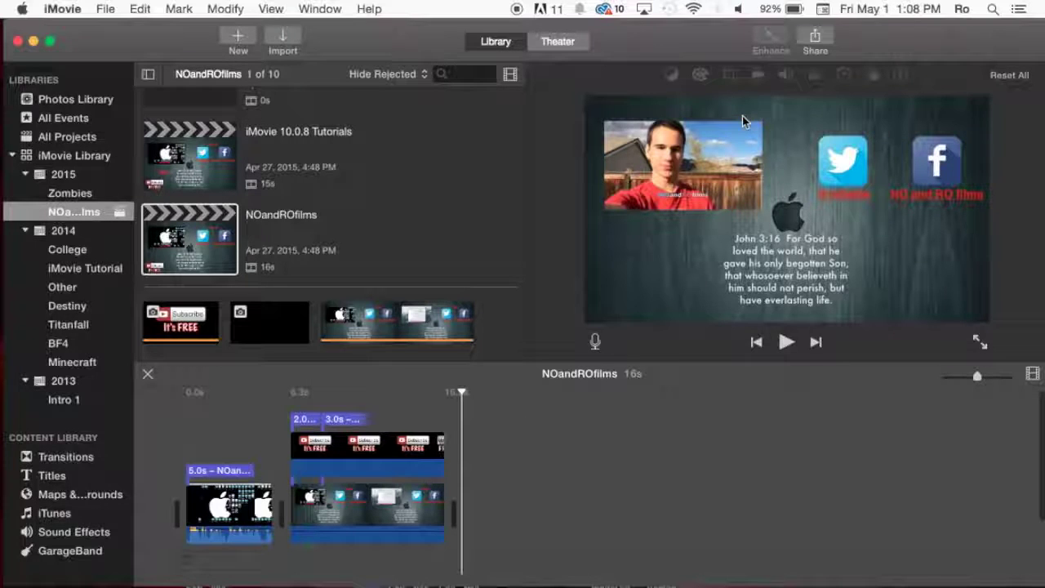
pyautogui.click(815, 37)
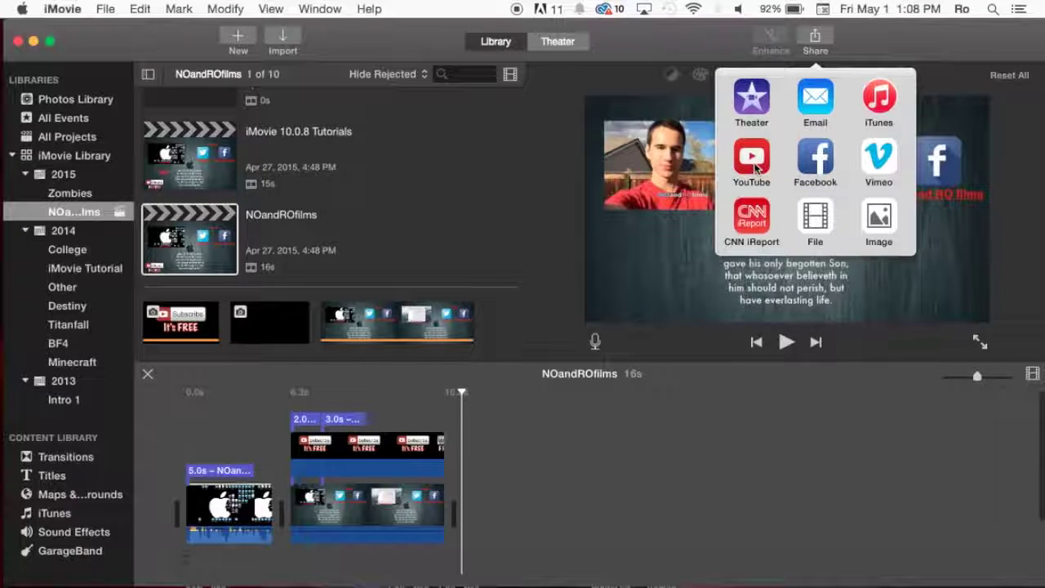
pyautogui.click(824, 225)
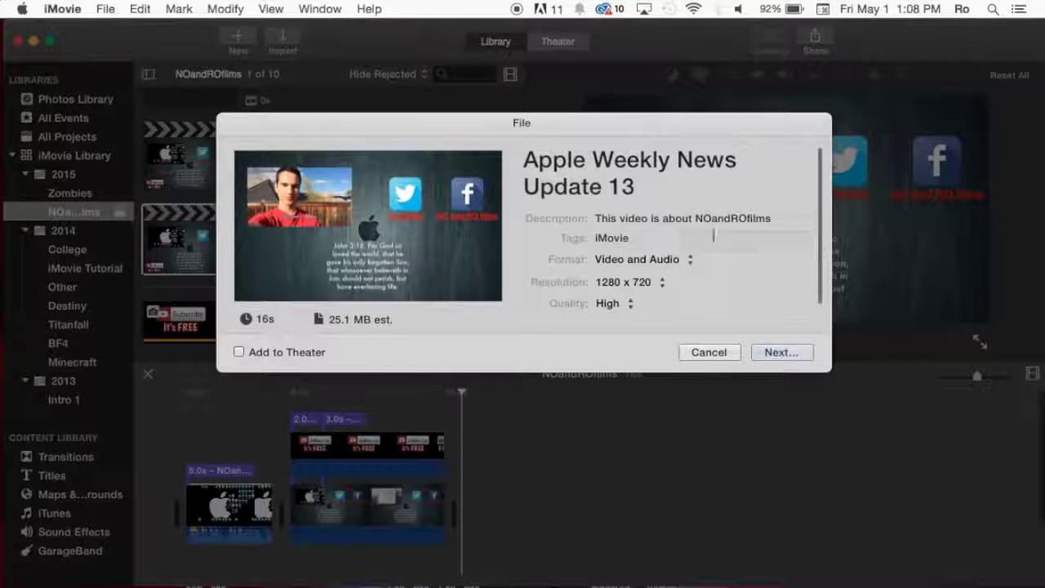
# Keep the export format at Video and Audio and set the resolution to 1920 x 1080
pyautogui.click(586, 161)
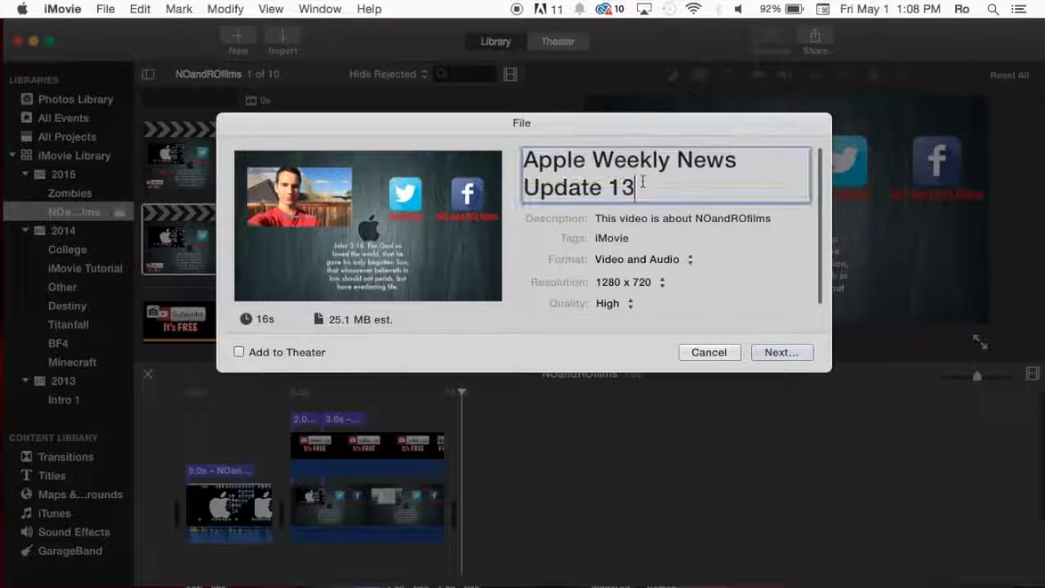
pyautogui.click(652, 217)
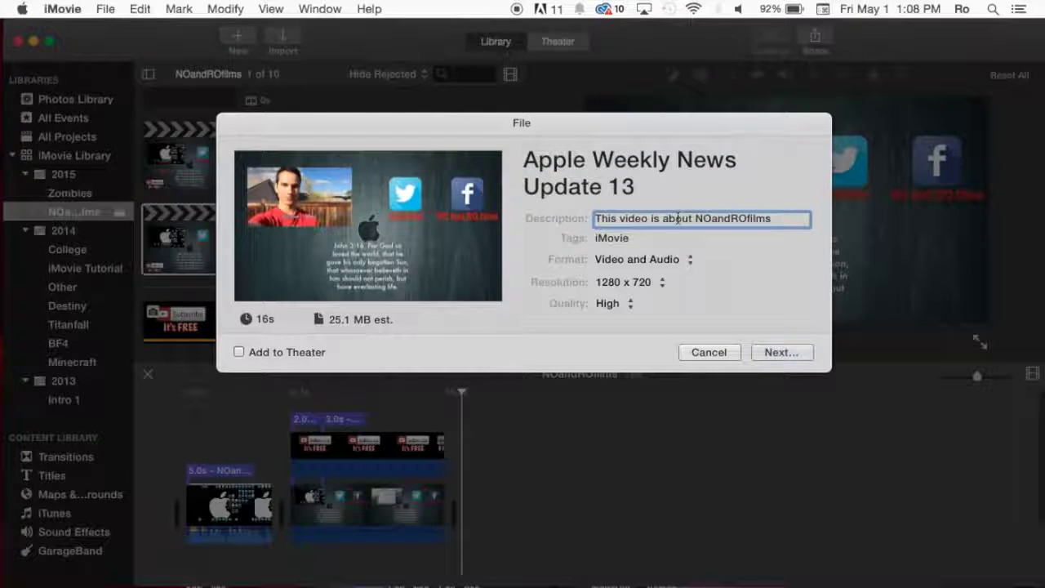
pyautogui.click(620, 237)
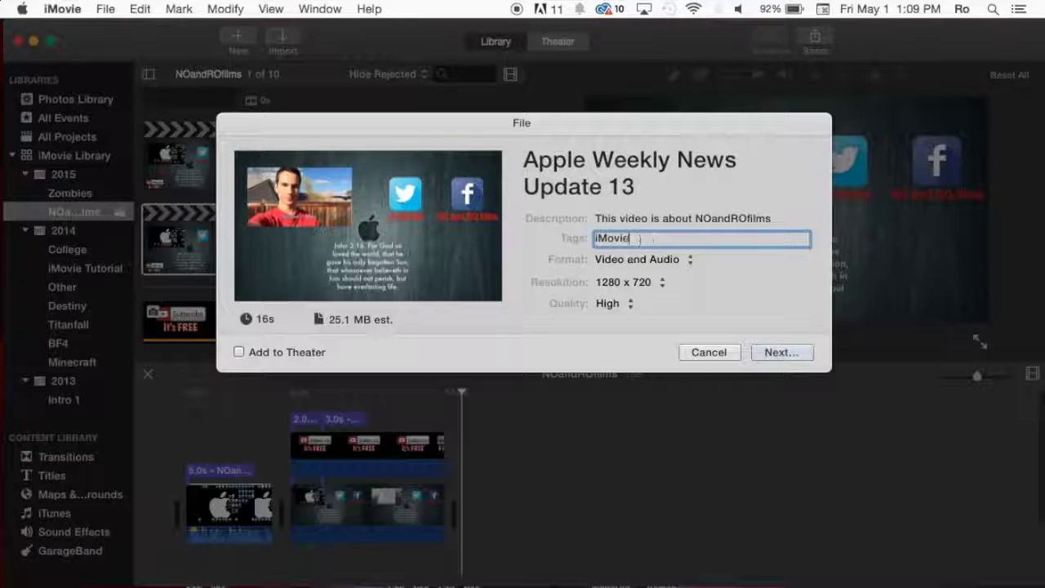
pyautogui.click(627, 263)
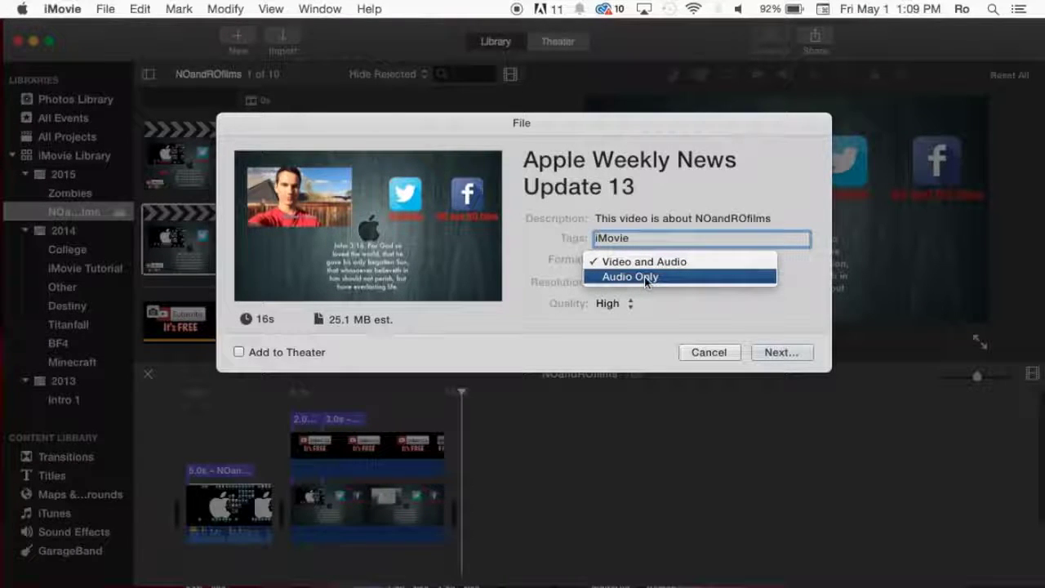
pyautogui.click(666, 261)
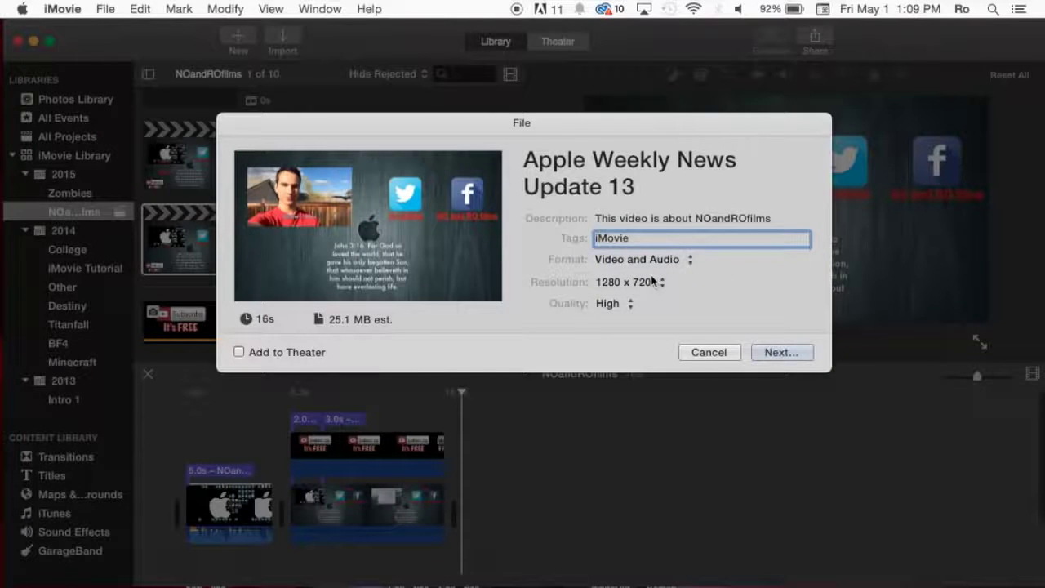
pyautogui.click(650, 285)
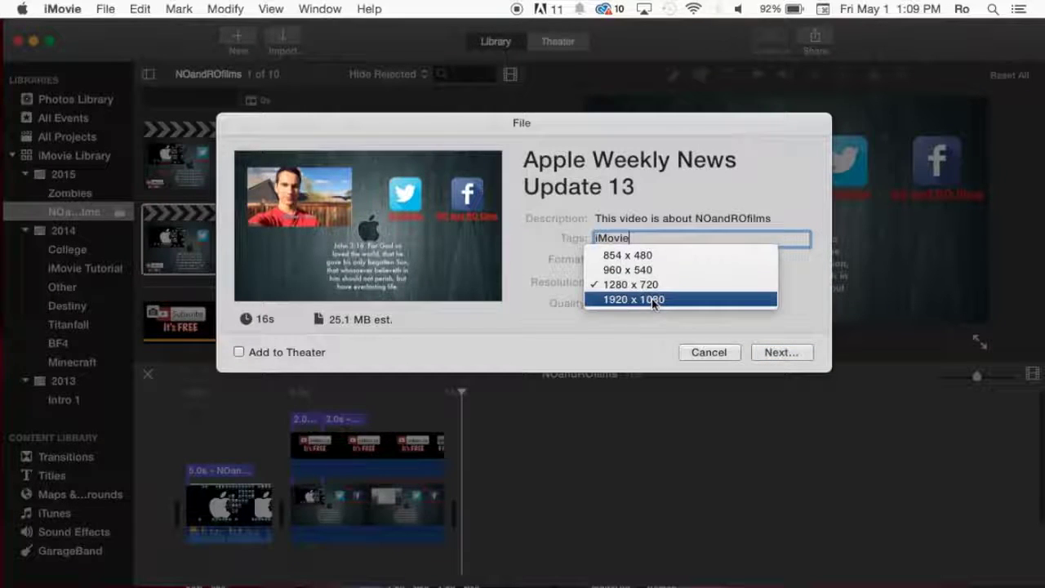
pyautogui.click(630, 301)
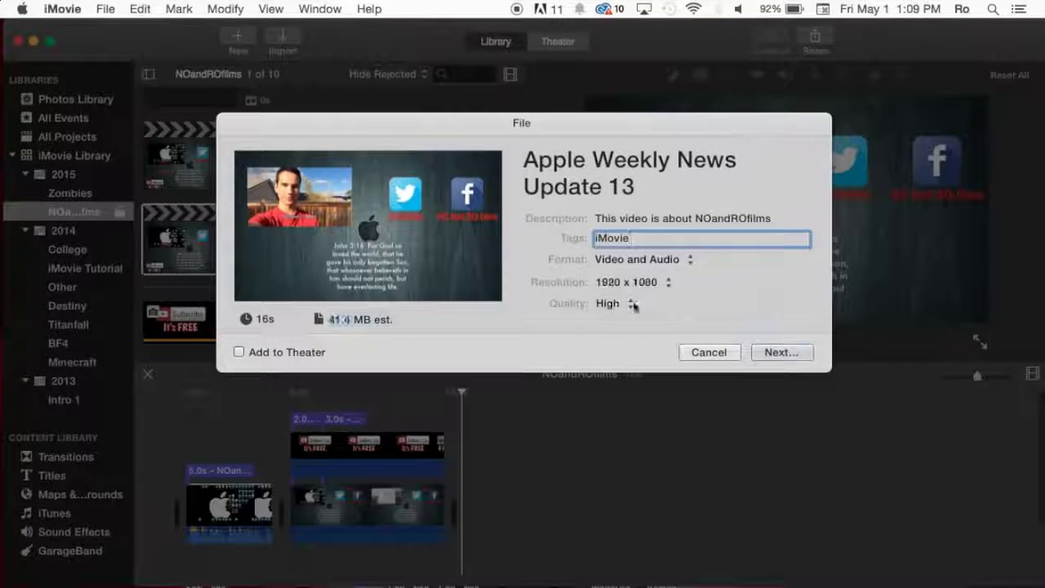
# Set the export quality to Best (ProRes) and reposition the export dialog
pyautogui.click(626, 305)
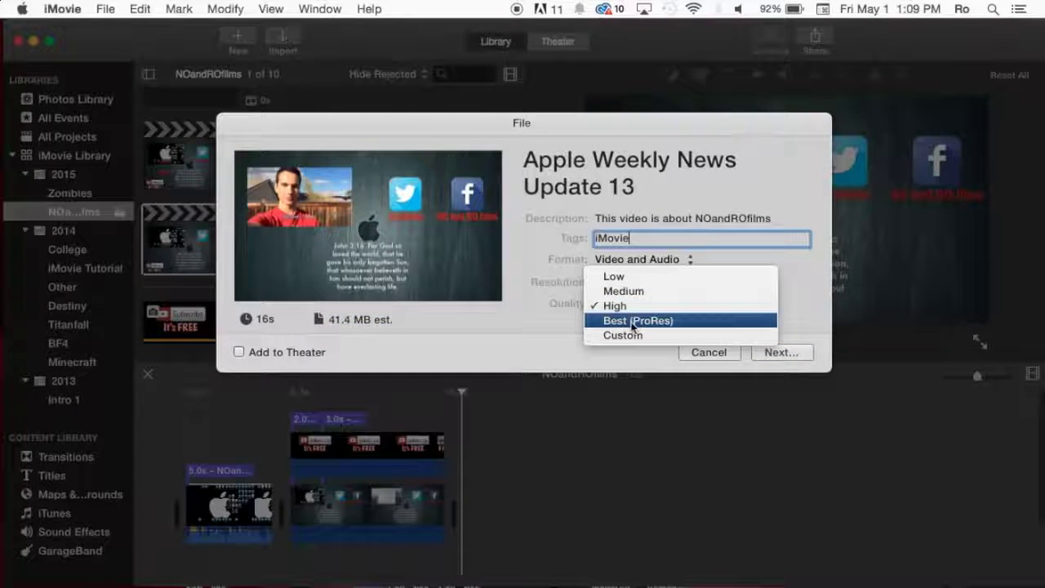
pyautogui.click(568, 320)
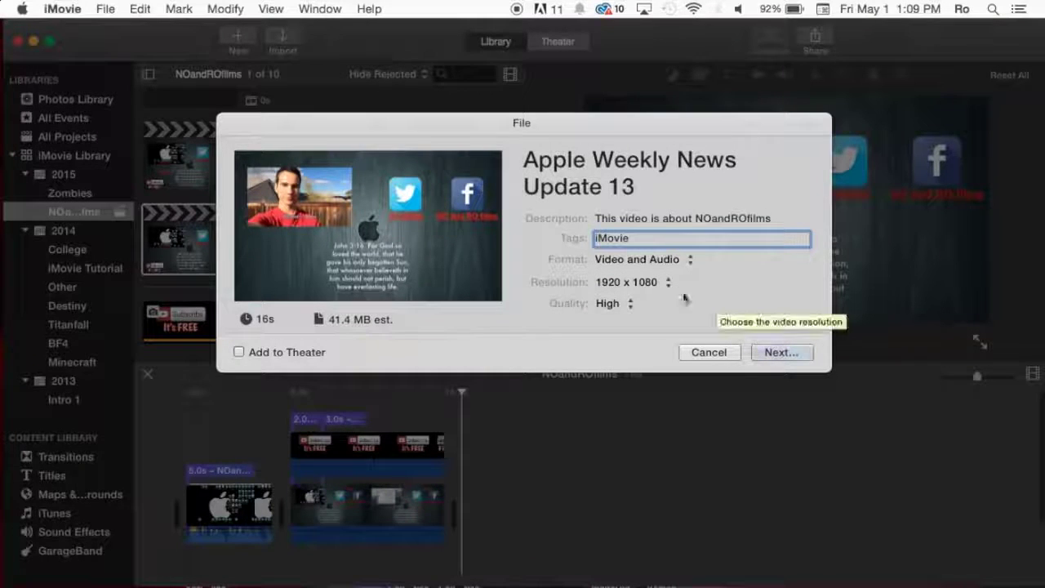
pyautogui.click(618, 303)
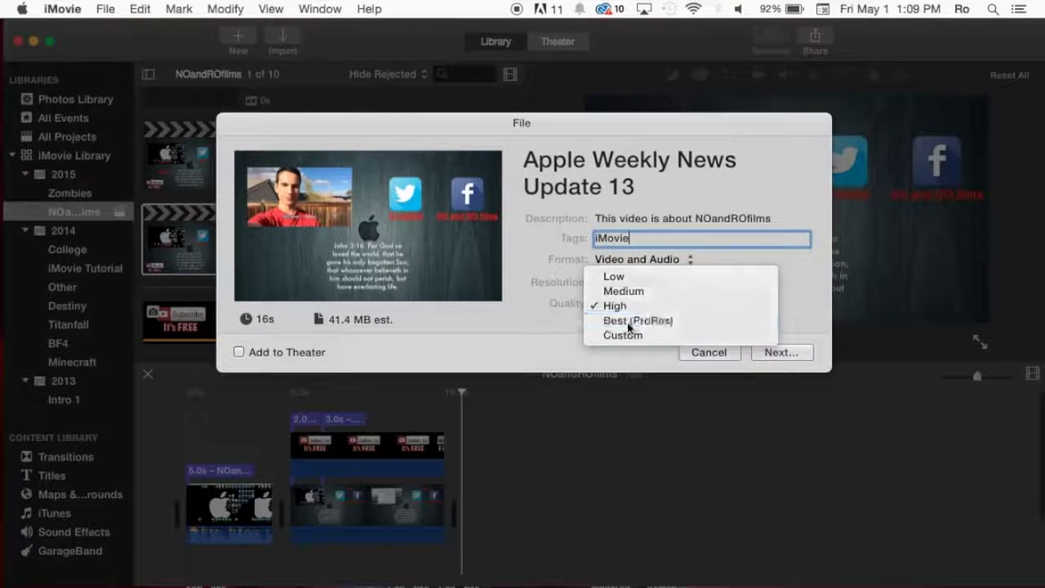
pyautogui.click(628, 321)
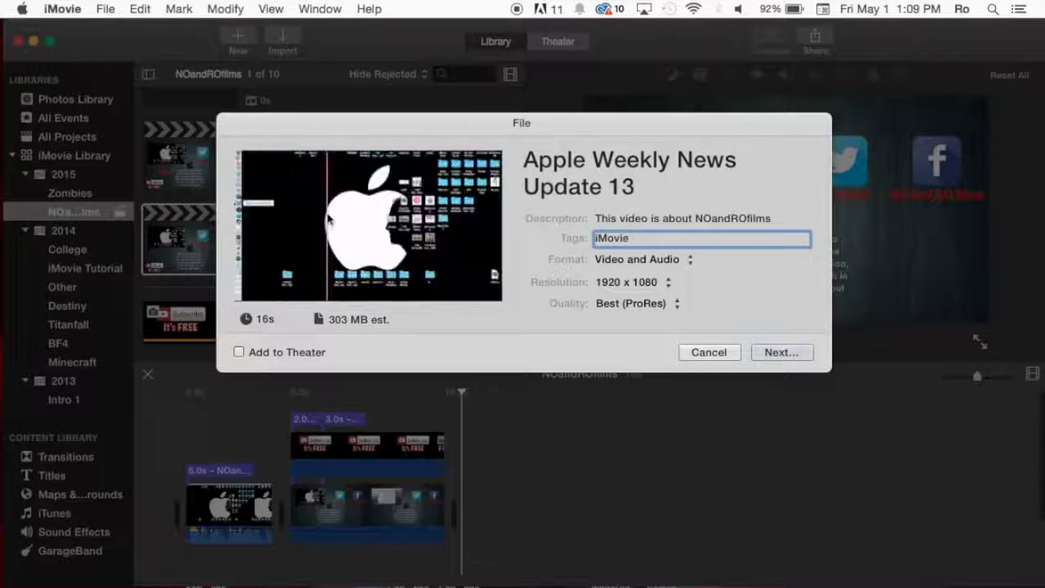
pyautogui.moveTo(427, 122); pyautogui.dragTo(411, 42)
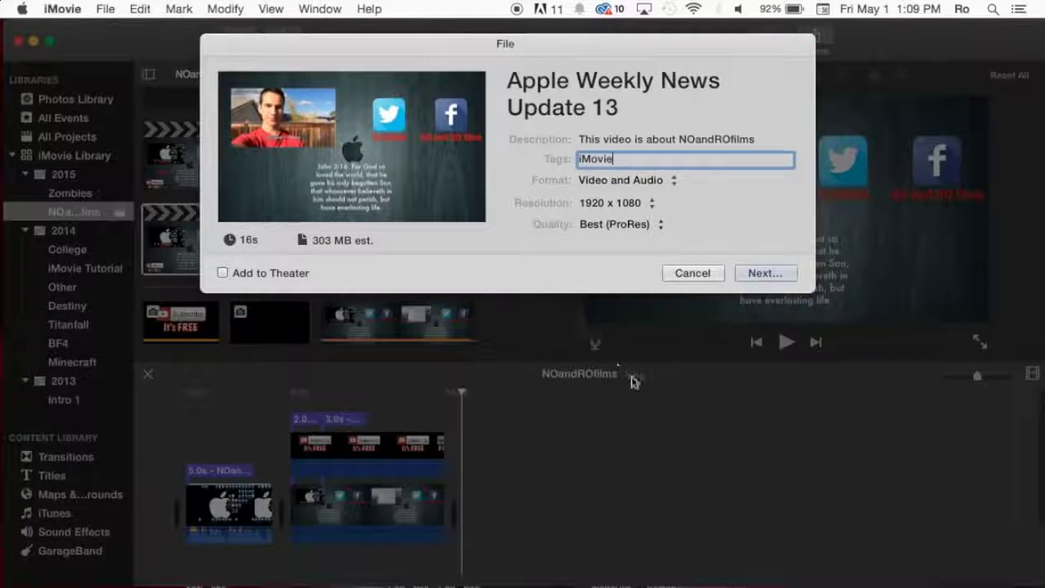
pyautogui.moveTo(633, 47); pyautogui.dragTo(661, 219)
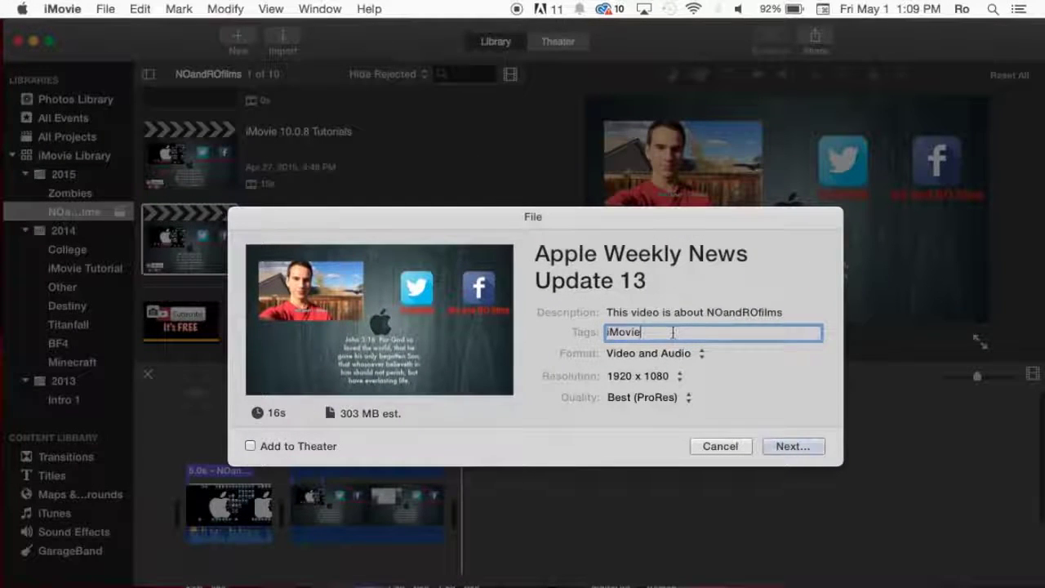
# Keep the export resolution at 1920 x 1080 and set the quality to High
pyautogui.click(672, 377)
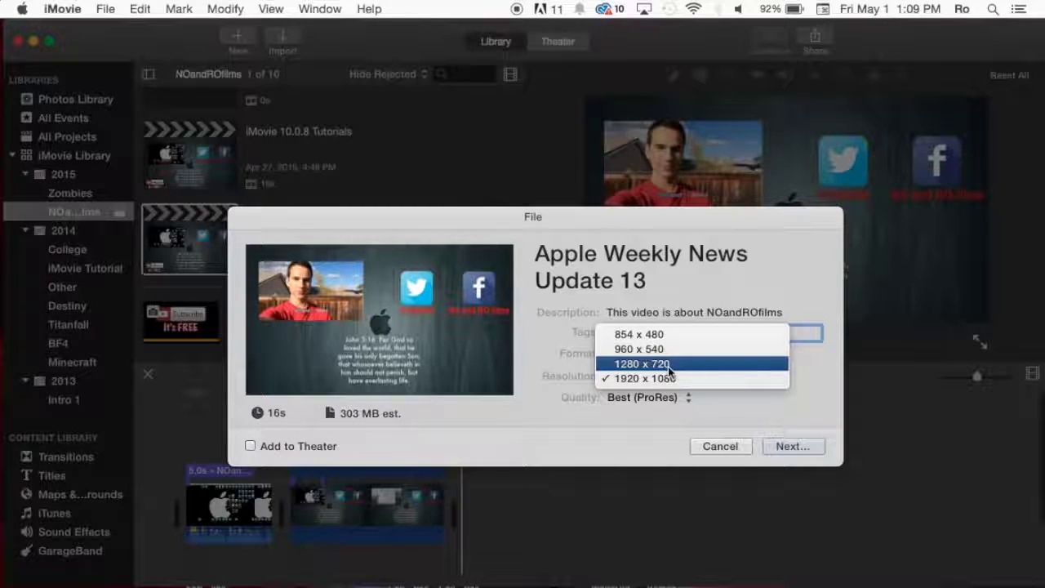
pyautogui.click(657, 378)
pyautogui.click(642, 398)
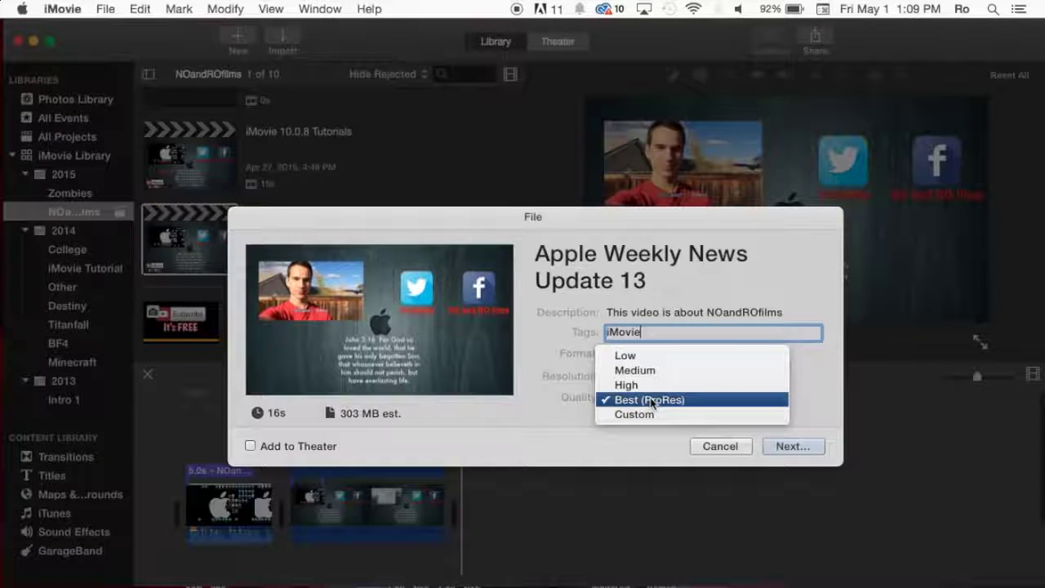
pyautogui.click(644, 385)
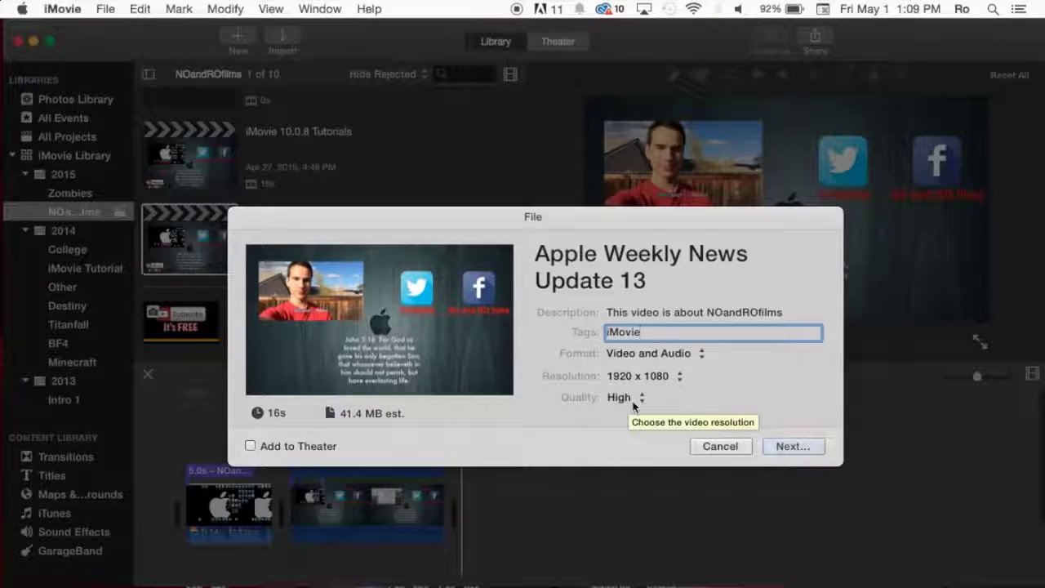
pyautogui.click(633, 401)
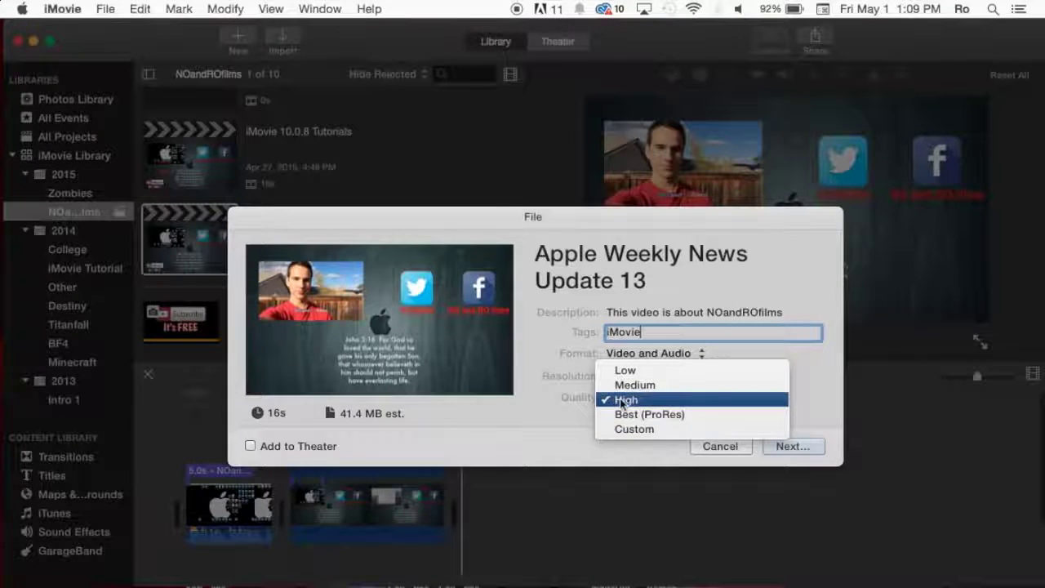
pyautogui.click(626, 400)
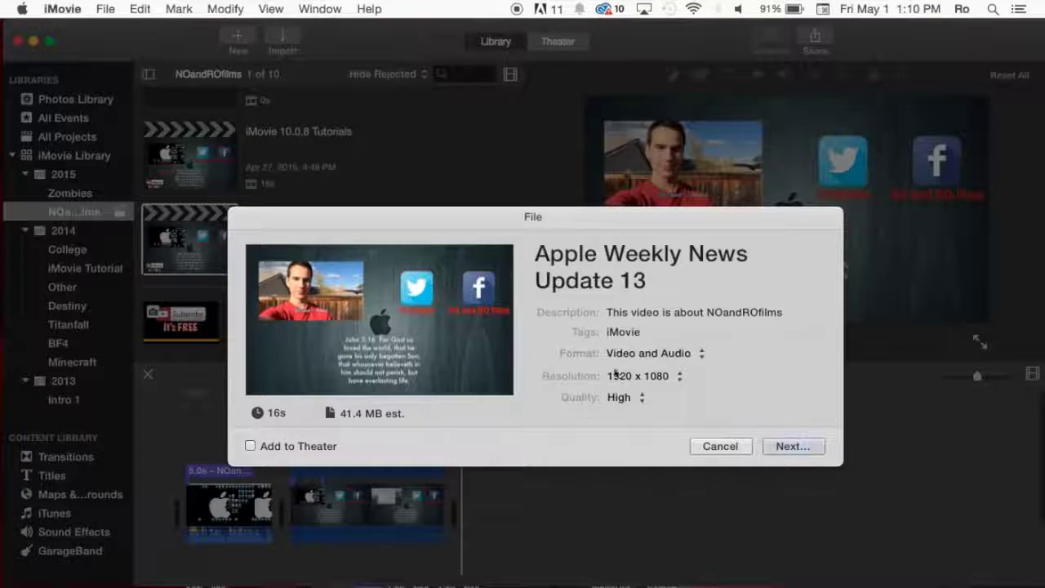
# Continue to the save dialog, name the exported file Test Export and save it to the Desktop
pyautogui.click(795, 444)
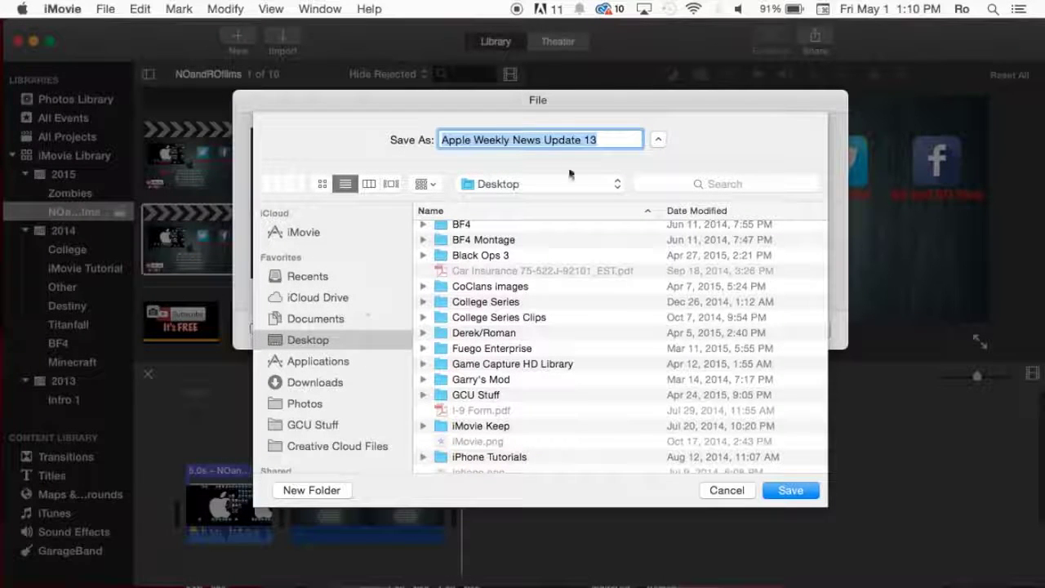
pyautogui.click(607, 139)
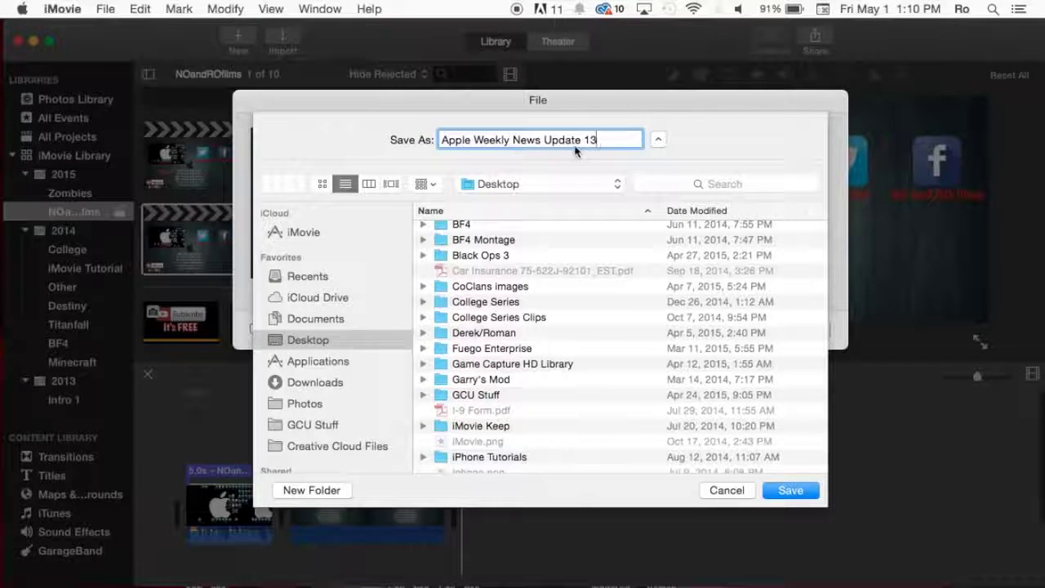
pyautogui.moveTo(614, 139); pyautogui.dragTo(324, 143)
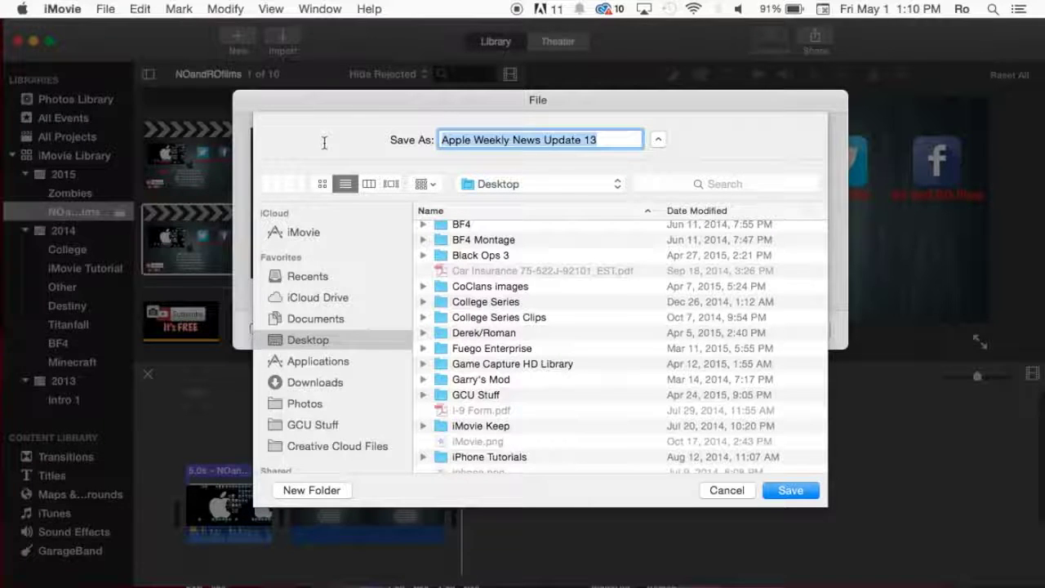
pyautogui.write('Test Export')
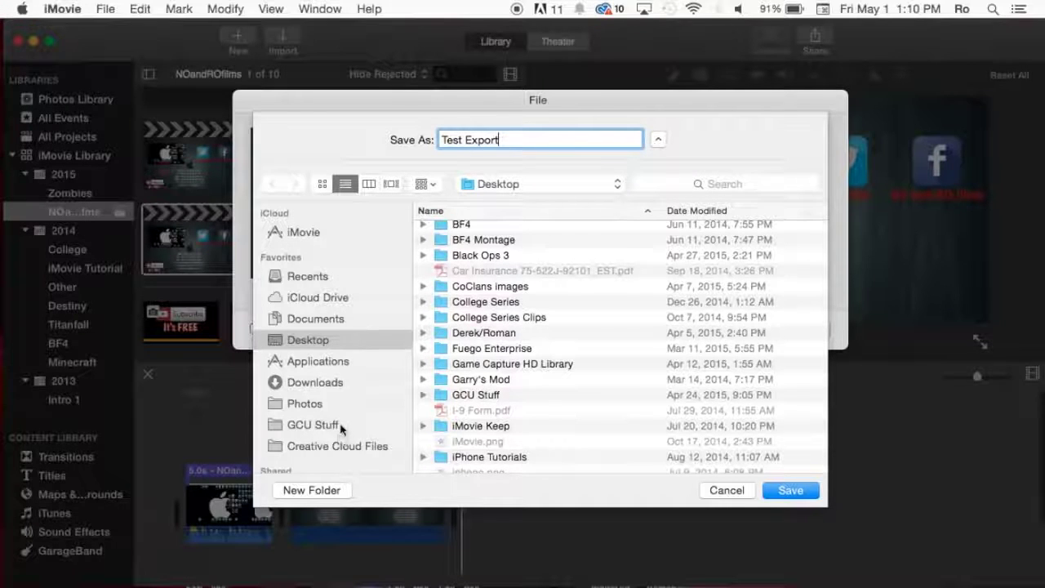
pyautogui.click(807, 491)
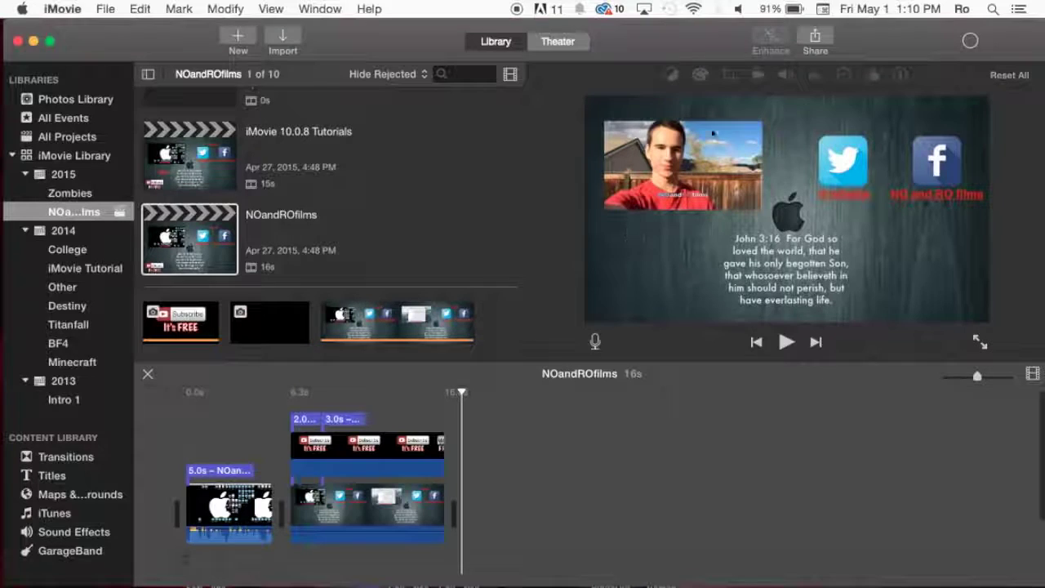
# Check the export progress, minimize iMovie and select the Test Export files on the desktop
pyautogui.click(970, 41)
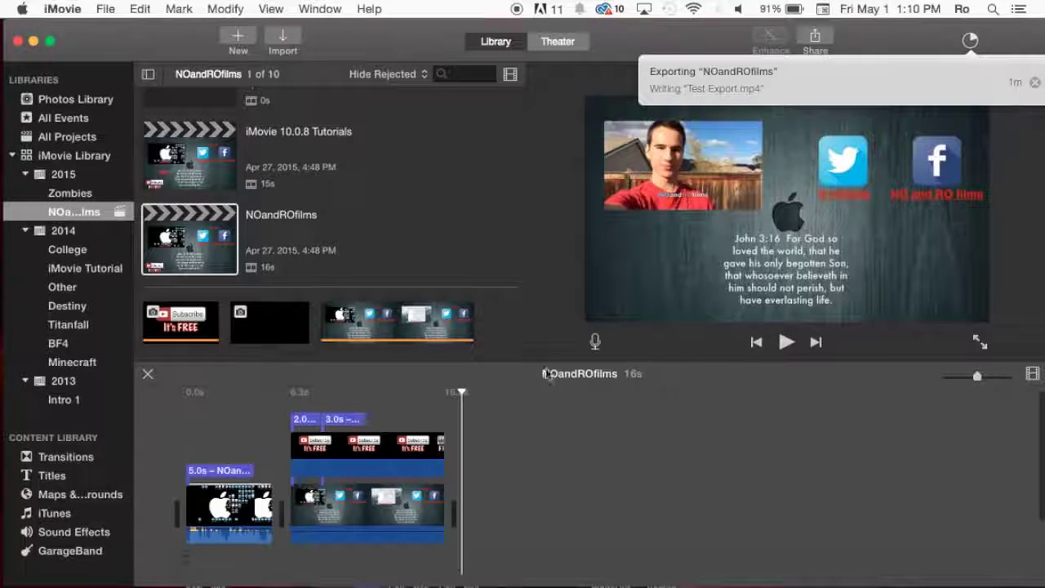
pyautogui.click(896, 50)
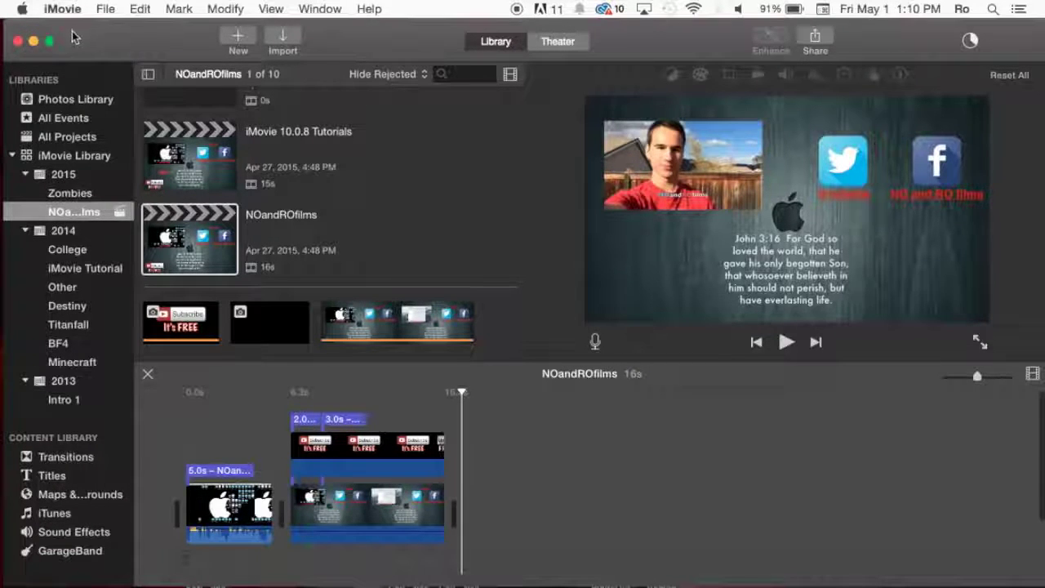
pyautogui.click(32, 42)
pyautogui.moveTo(990, 290); pyautogui.dragTo(1027, 462)
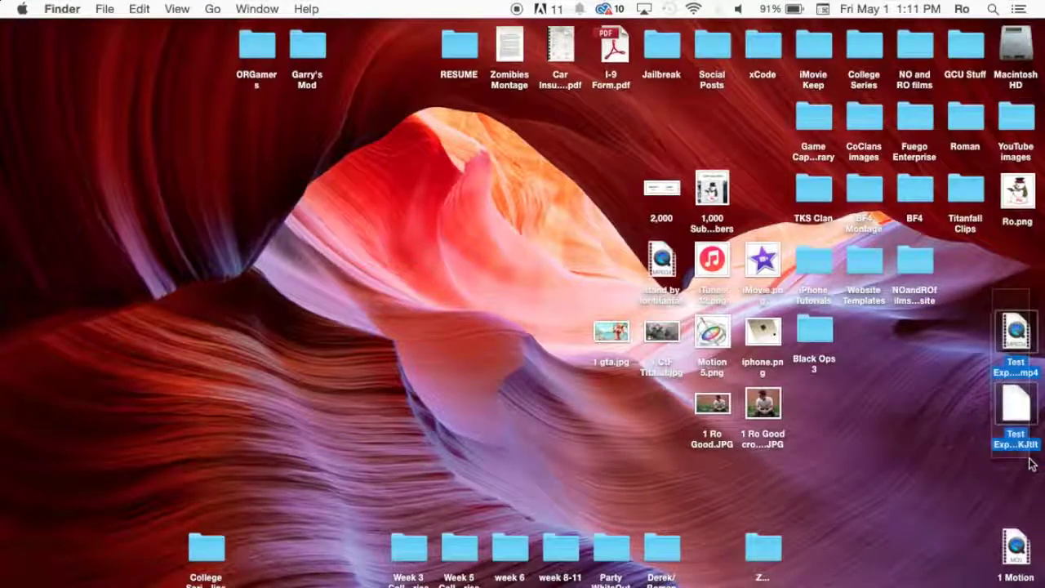
# Deselect the exported files on the desktop, bring iMovie back up and check the export progress
pyautogui.click(915, 371)
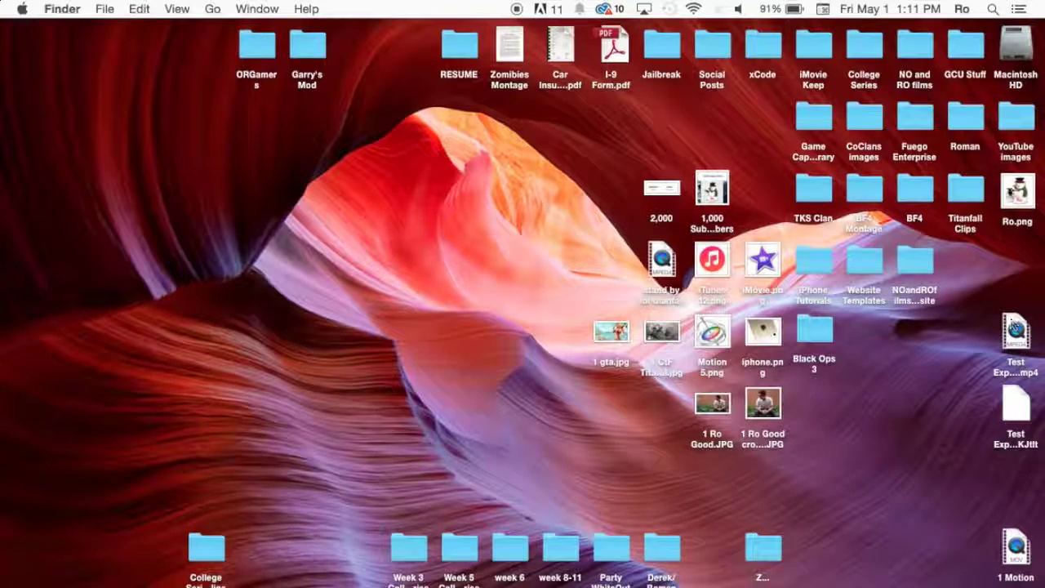
pyautogui.moveTo(4, 261)
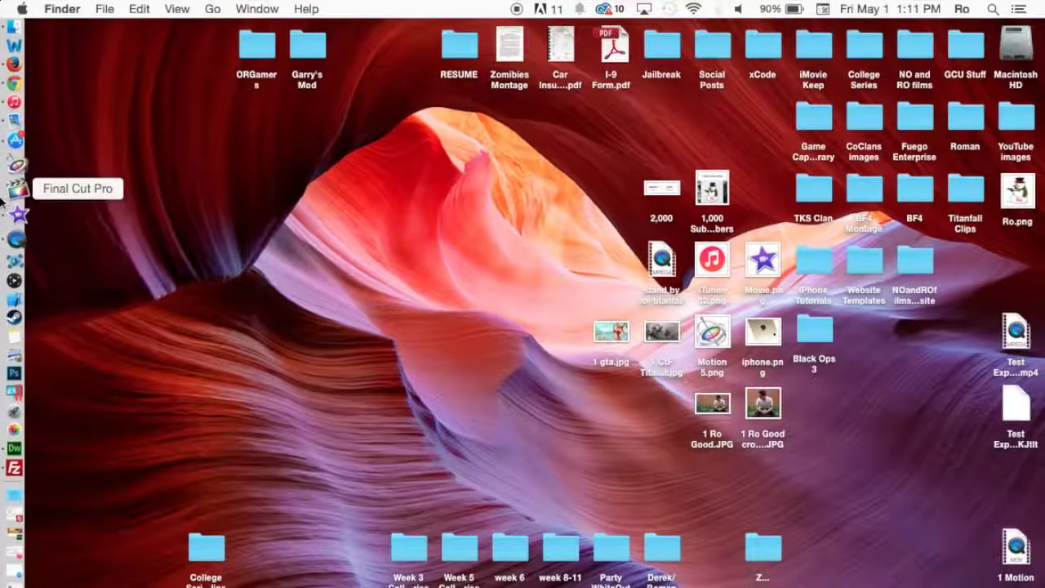
pyautogui.click(15, 214)
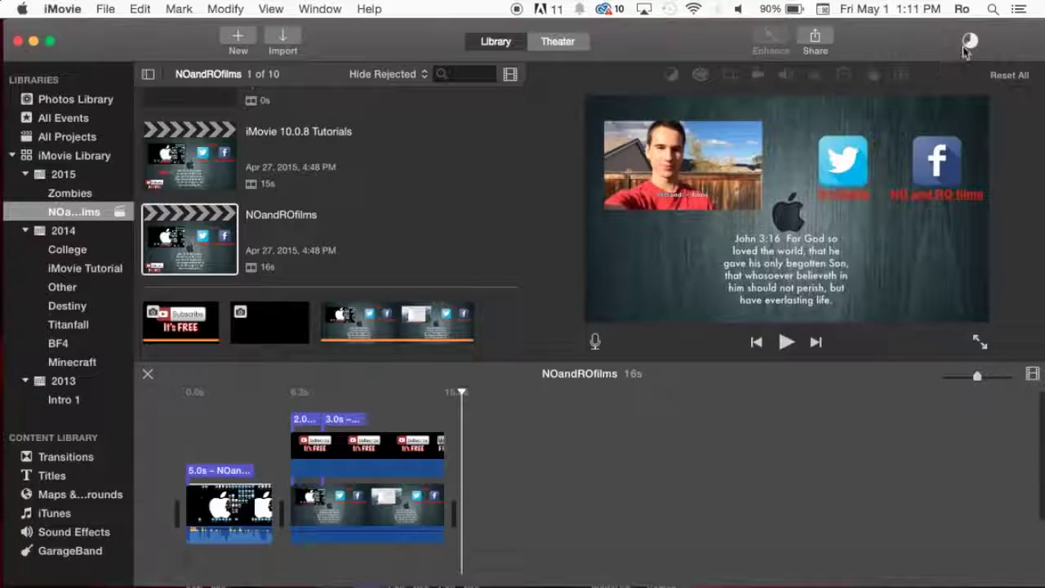
pyautogui.click(970, 40)
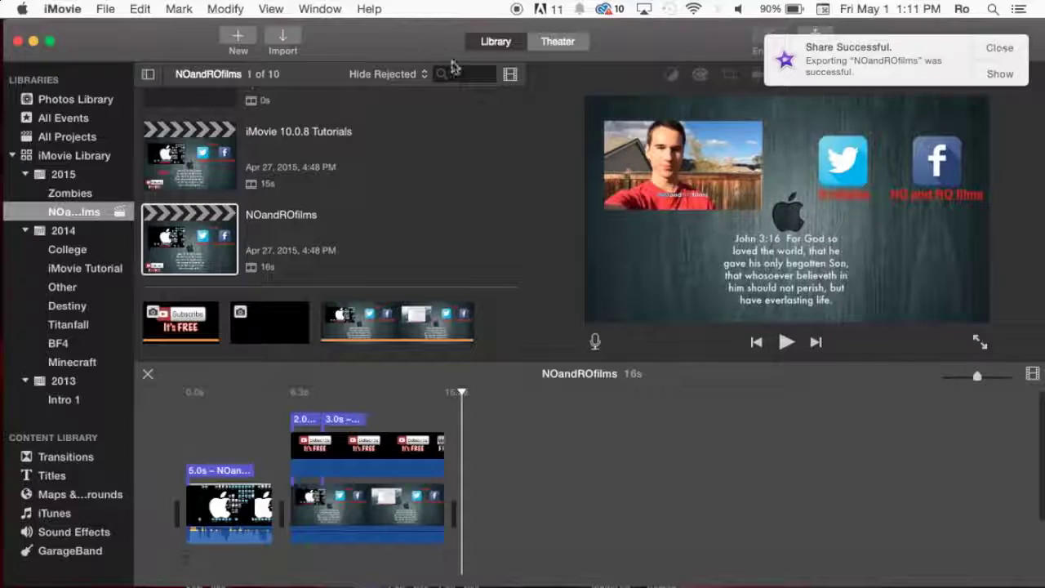
# Minimize iMovie, dismiss the share notification and move the Test Export video slightly higher on the desktop
pyautogui.click(34, 41)
pyautogui.click(1001, 57)
pyautogui.moveTo(1016, 334)
pyautogui.mouseDown()
pyautogui.moveTo(1012, 384)
pyautogui.moveTo(1011, 257)
pyautogui.moveTo(1015, 318)
pyautogui.mouseUp()
# Open the Test Export video in QuickTime Player, scrub forward through it and close the player
pyautogui.doubleClick(1020, 319)
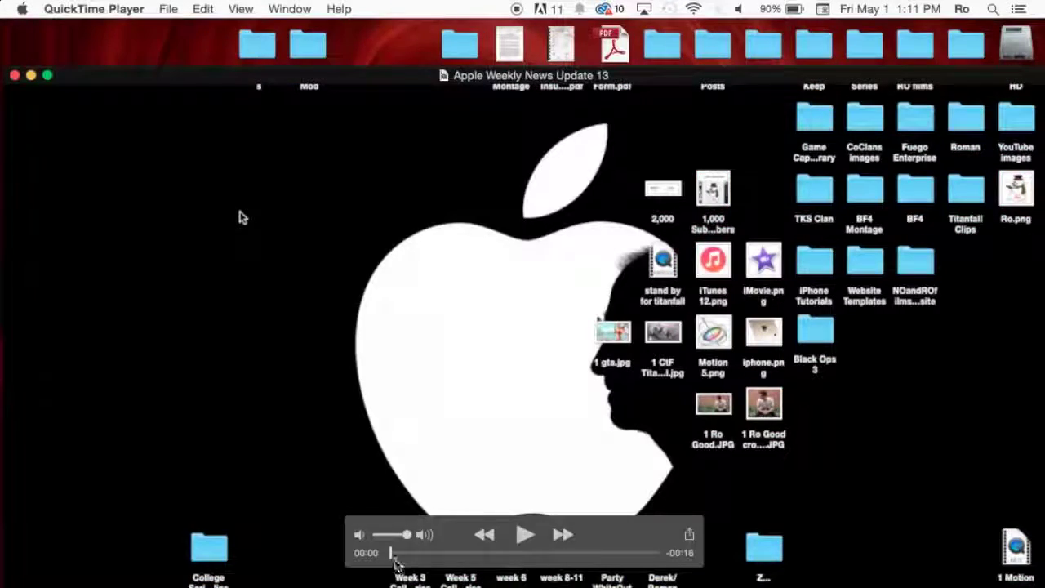
pyautogui.moveTo(395, 561); pyautogui.dragTo(602, 562)
pyautogui.click(15, 75)
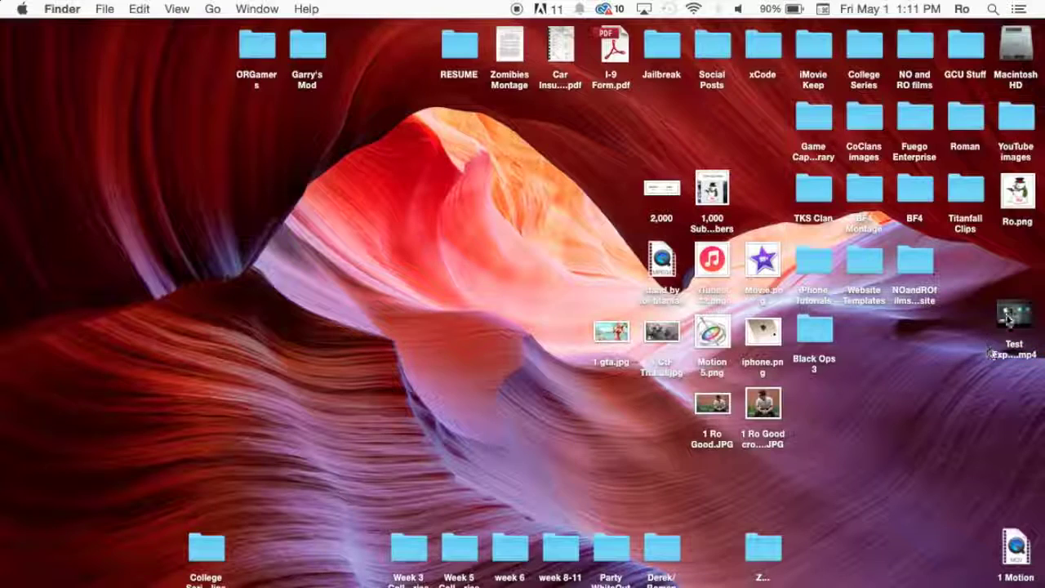
# Add the Test Export video from the desktop to the YouTube upload page in the browser and review its upload details
pyautogui.moveTo(1010, 315); pyautogui.dragTo(455, 232)
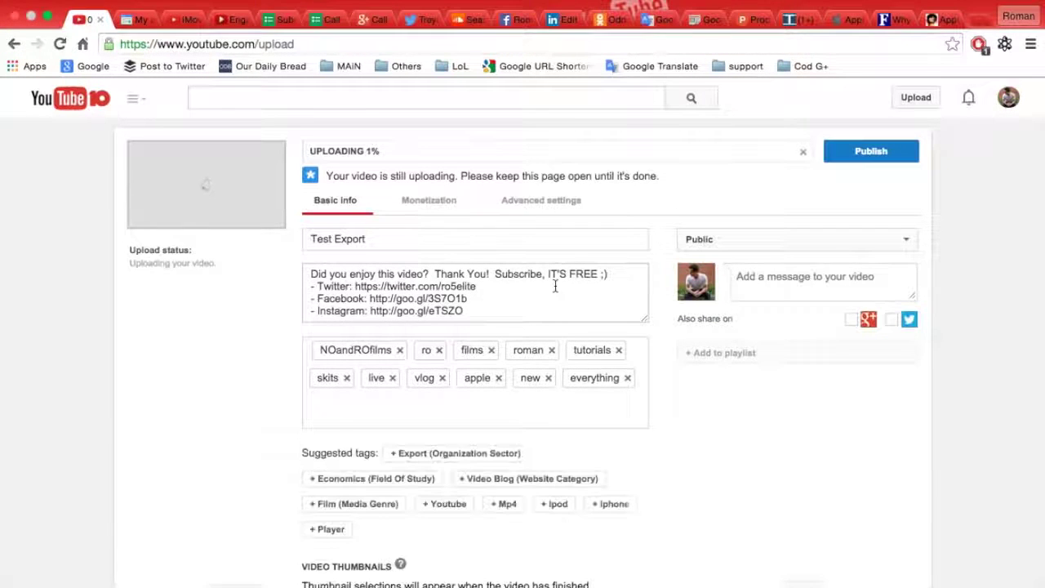
pyautogui.scroll(-3, 668, 298)
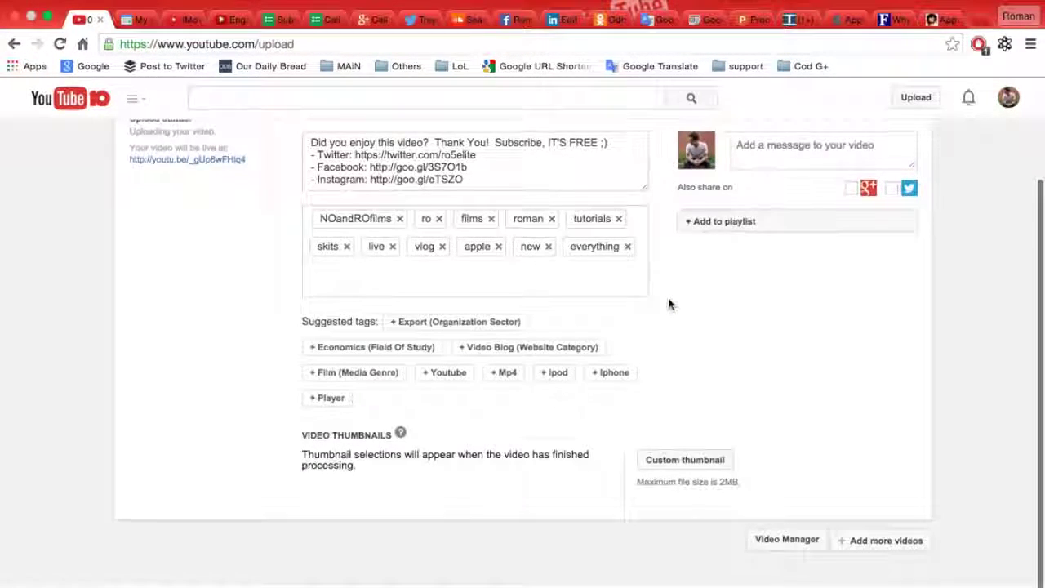
pyautogui.scroll(3, 670, 303)
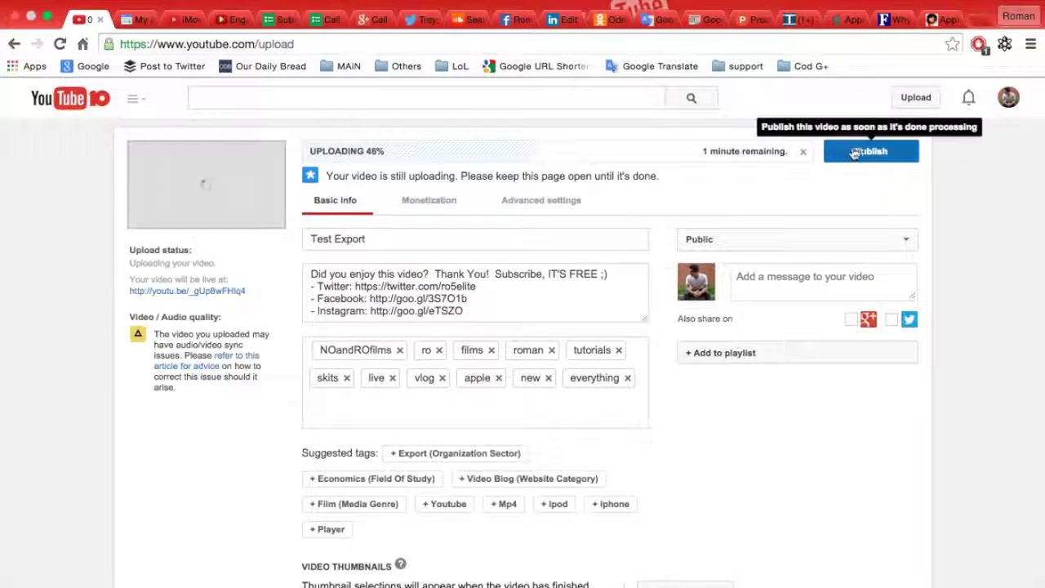
# Cancel the Test Export upload on YouTube, return to the desktop and deselect the video file
pyautogui.click(803, 151)
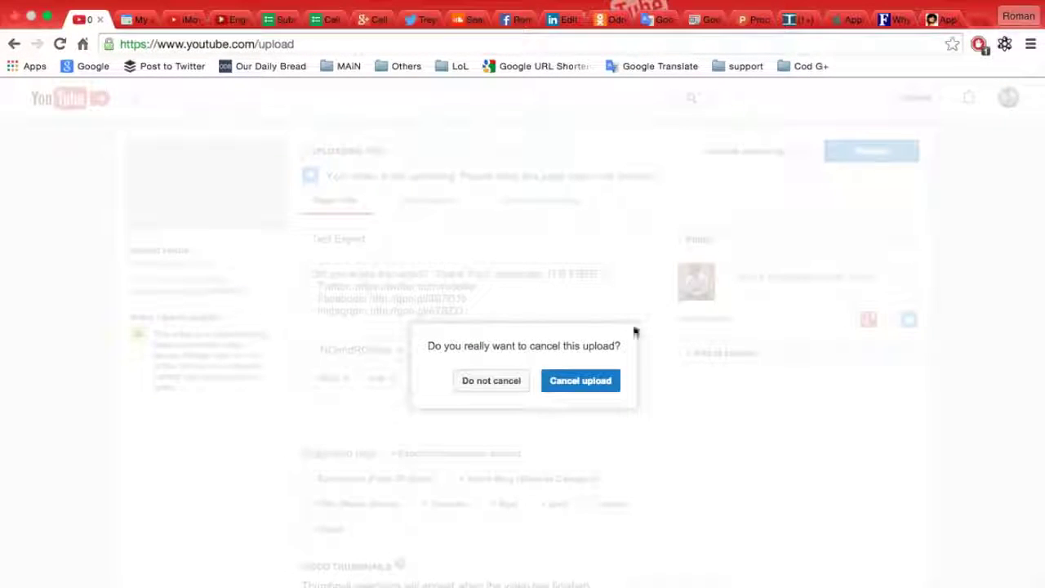
pyautogui.click(591, 390)
pyautogui.click(907, 152)
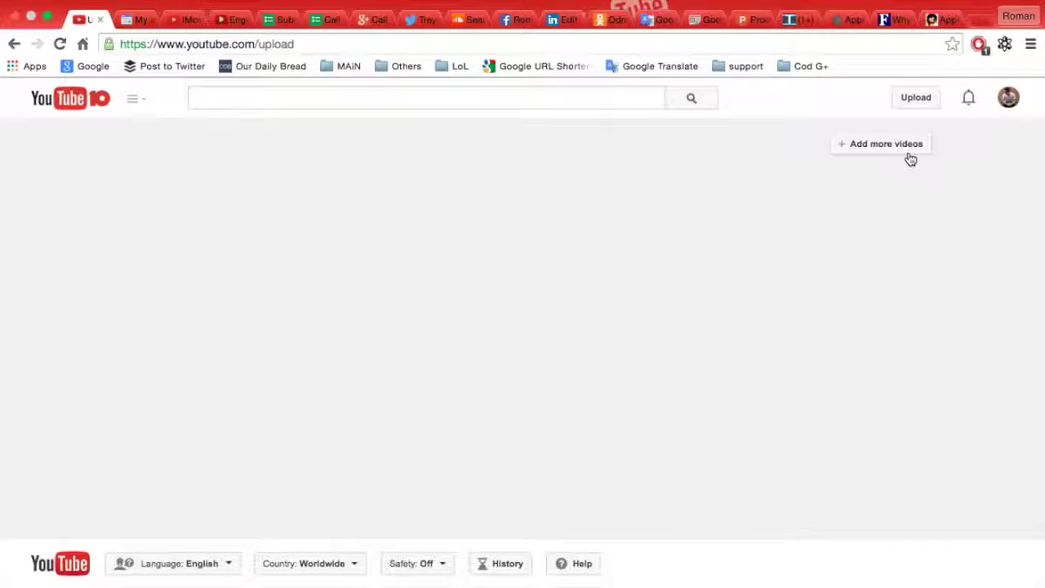
pyautogui.hotkey('ctrl', 'Left')
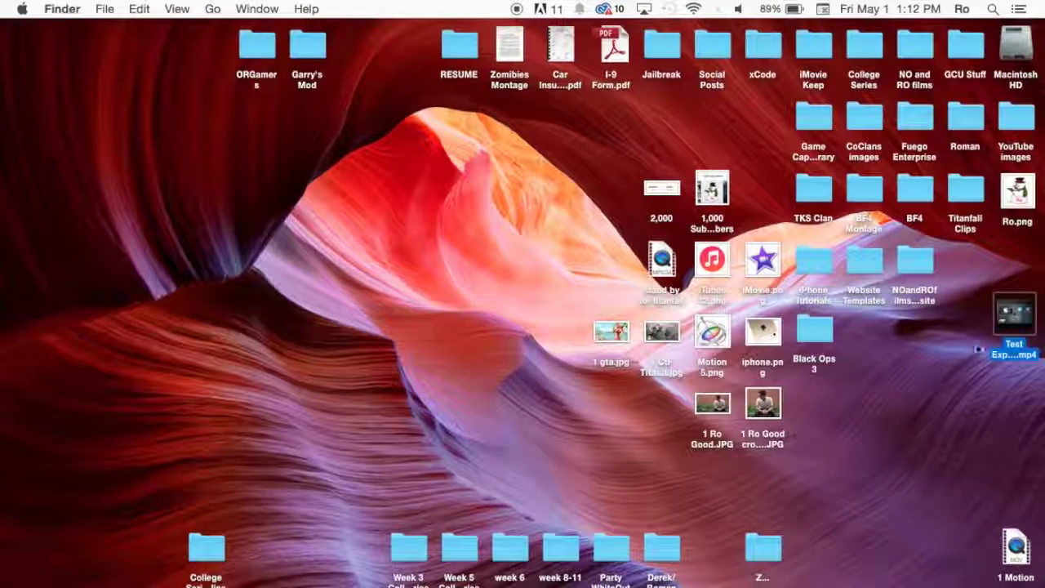
pyautogui.click(965, 365)
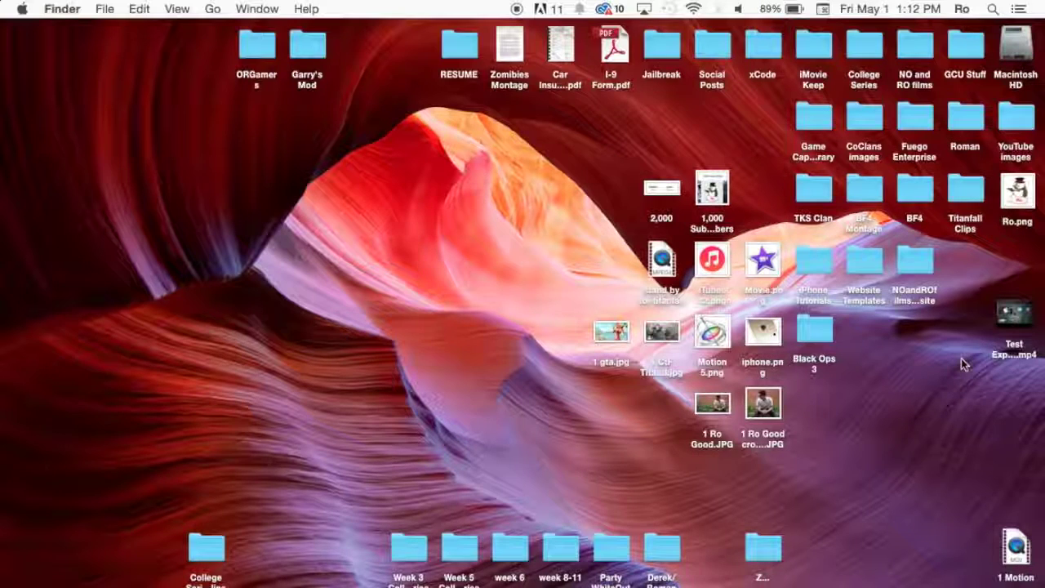